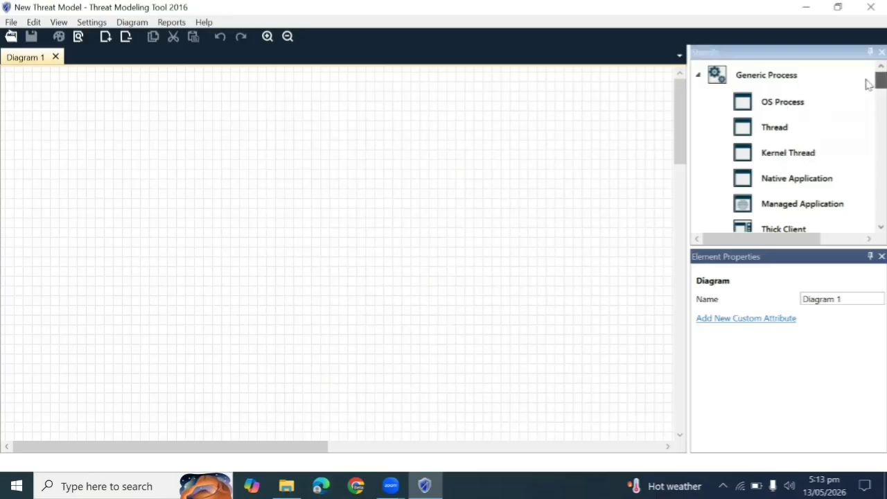
# Add a Human User element near the diagram's upper left corner and a Browser element to the right of and slightly below it
pyautogui.scroll(-3, 868, 97)
pyautogui.scroll(-6, 866, 118)
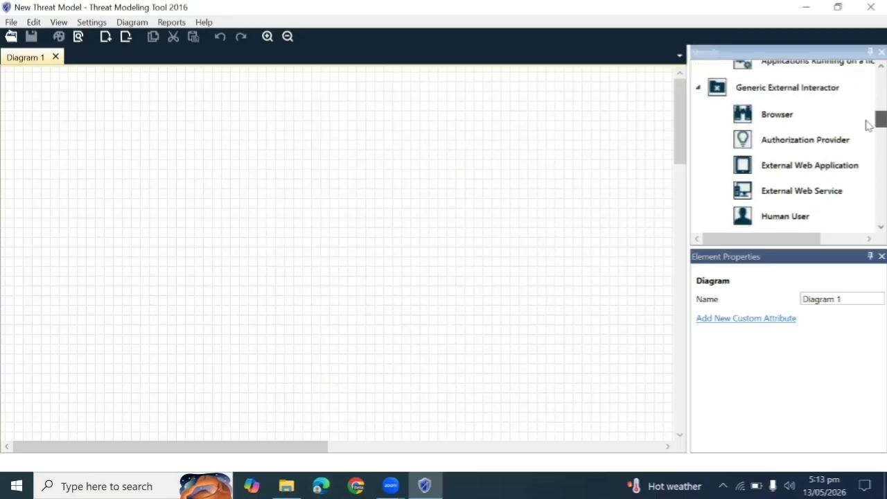
pyautogui.scroll(-1, 867, 128)
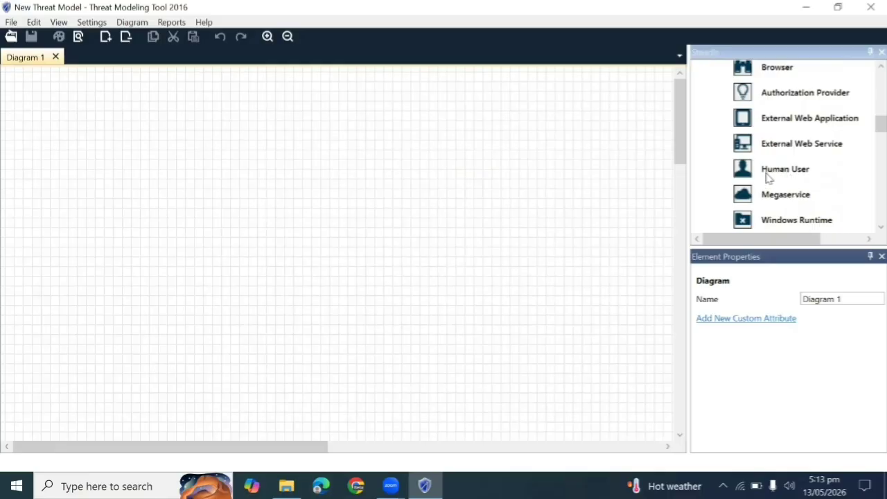
pyautogui.moveTo(767, 176); pyautogui.dragTo(120, 127)
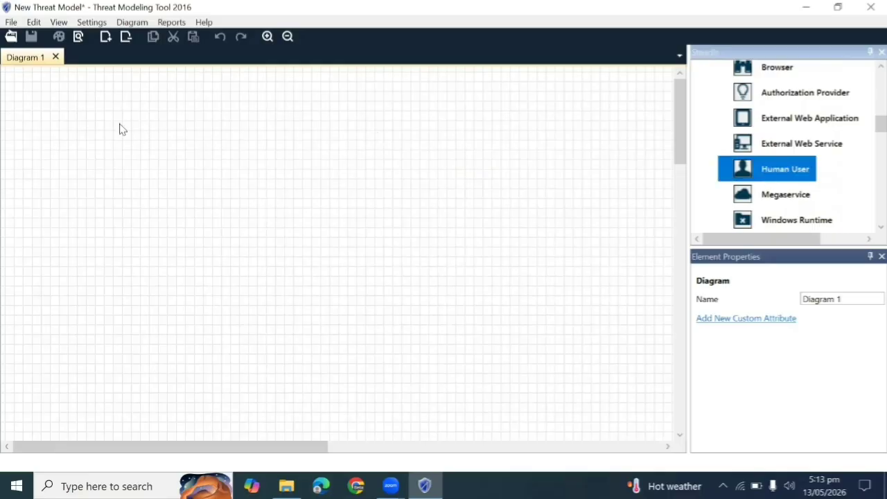
pyautogui.scroll(4, 767, 170)
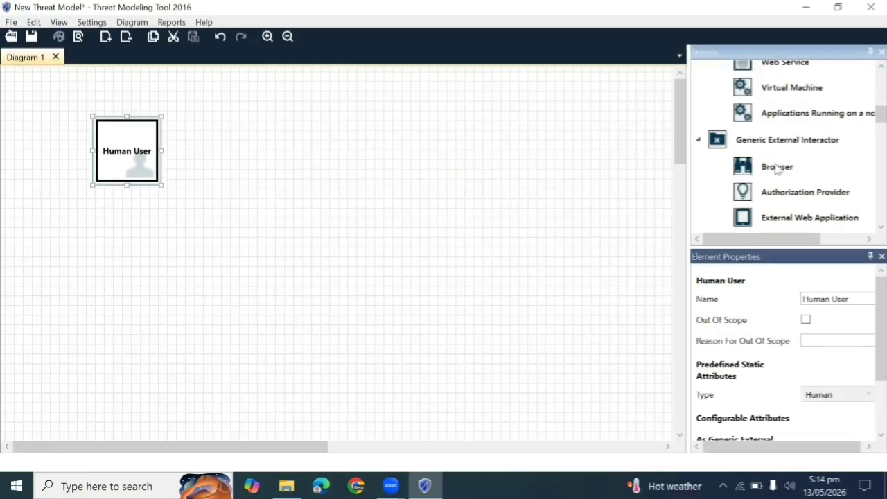
pyautogui.moveTo(777, 169); pyautogui.dragTo(250, 175)
# Add two OS Process elements on the right side of the diagram, one above the other
pyautogui.scroll(6, 869, 138)
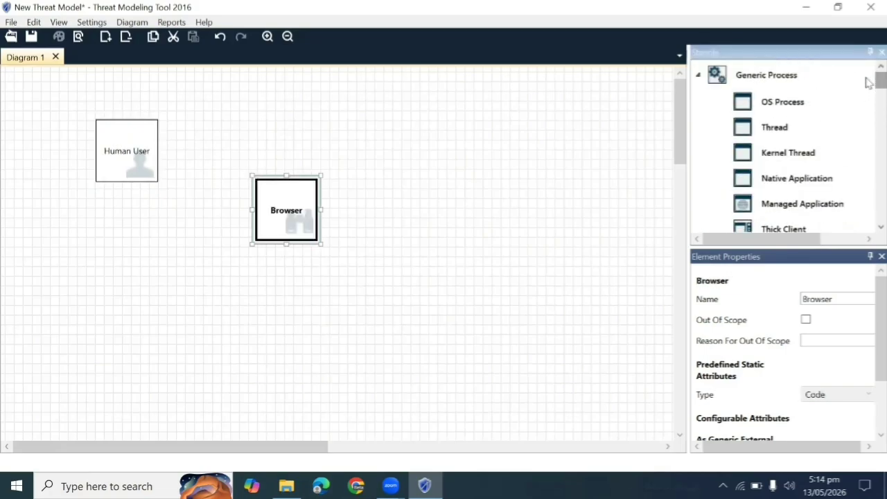
pyautogui.moveTo(793, 109); pyautogui.dragTo(514, 119)
pyautogui.moveTo(790, 105); pyautogui.dragTo(533, 252)
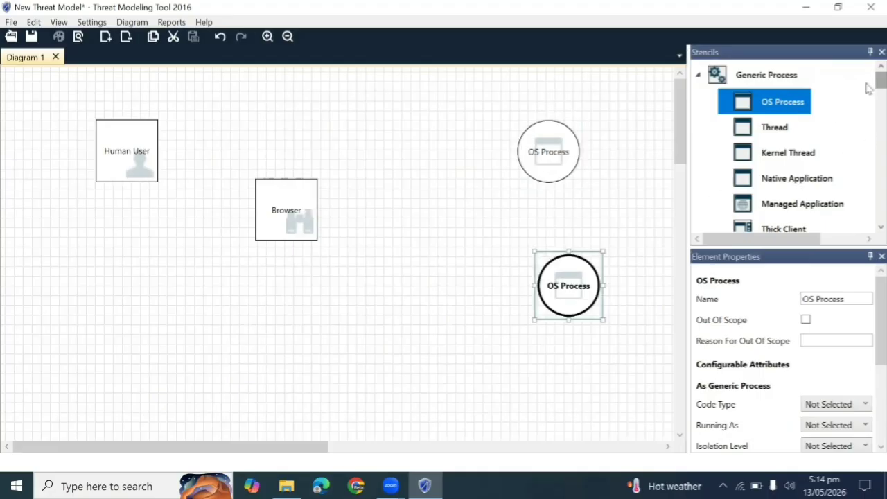
# Add an SQL Database data store to the diagram, just below and left of the lower OS Process
pyautogui.moveTo(878, 81); pyautogui.dragTo(866, 151)
pyautogui.doubleClick(806, 134)
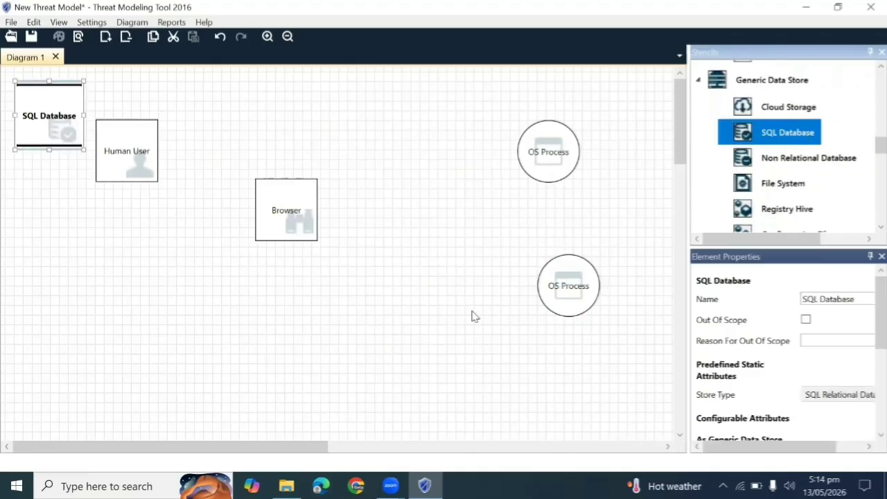
pyautogui.moveTo(808, 135); pyautogui.dragTo(473, 299)
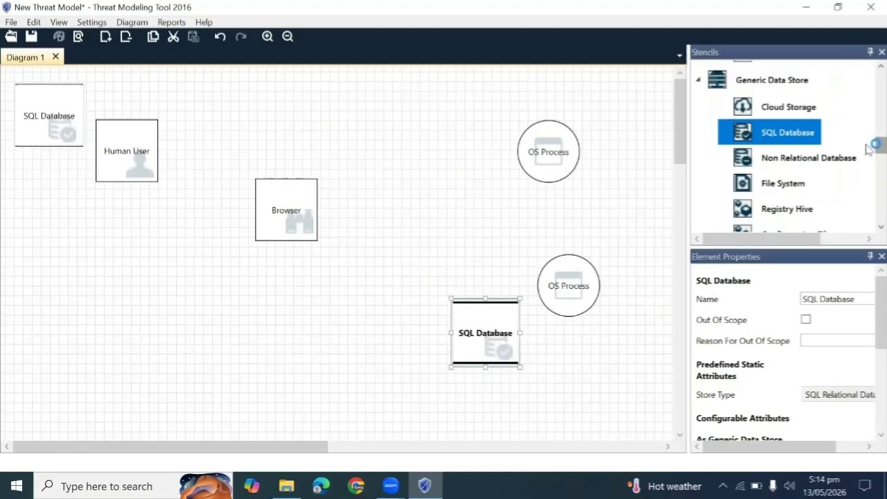
# Add two more Human User elements on the diagram's left side, below the first Human User
pyautogui.scroll(1, 871, 143)
pyautogui.scroll(-3, 873, 148)
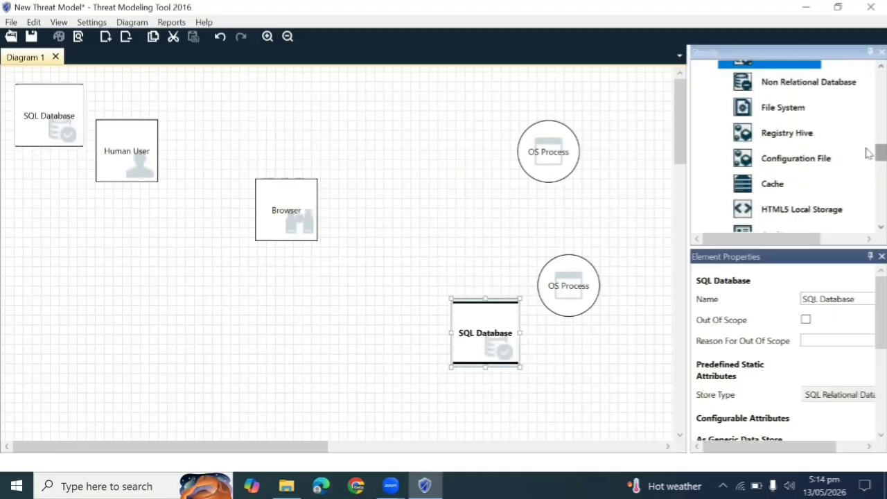
pyautogui.scroll(3, 869, 153)
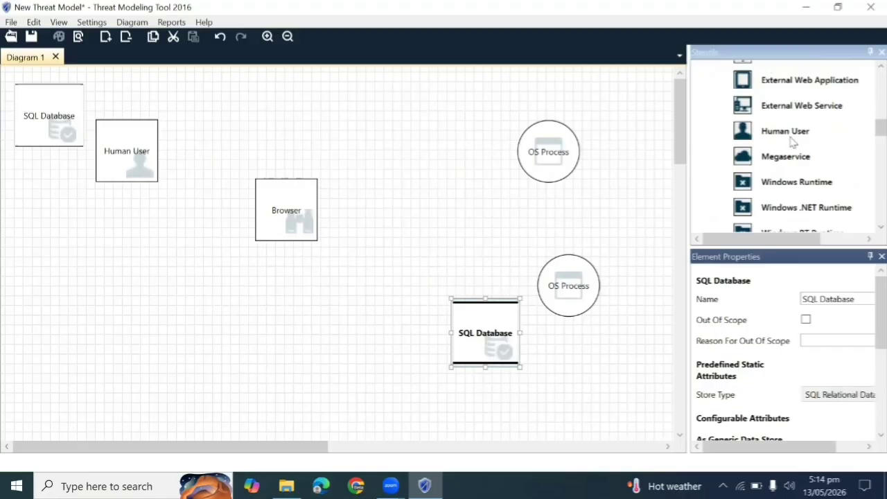
pyautogui.moveTo(792, 141); pyautogui.dragTo(124, 271)
pyautogui.moveTo(797, 135); pyautogui.dragTo(65, 364)
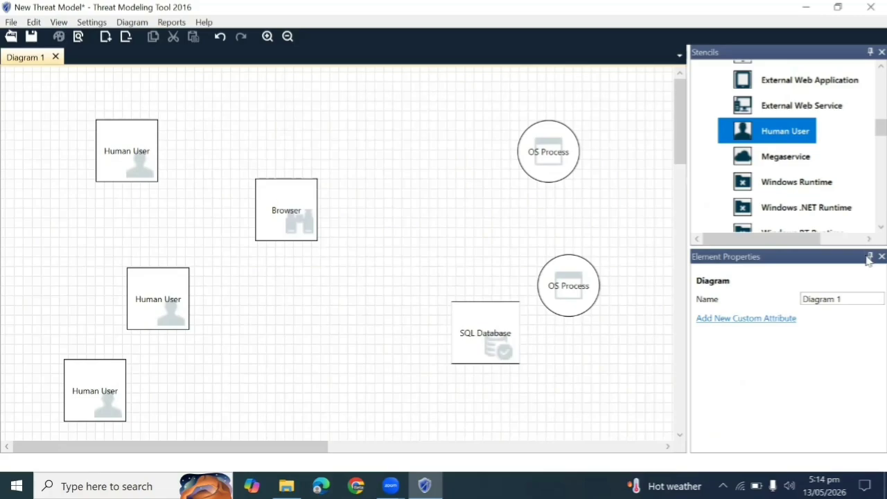
# Rename the uppermost Human User element to Student
pyautogui.click(138, 154)
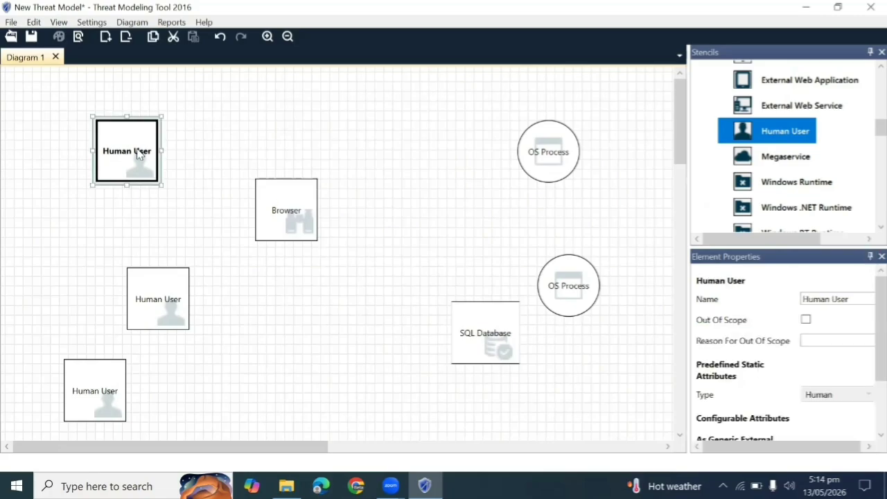
pyautogui.click(851, 300)
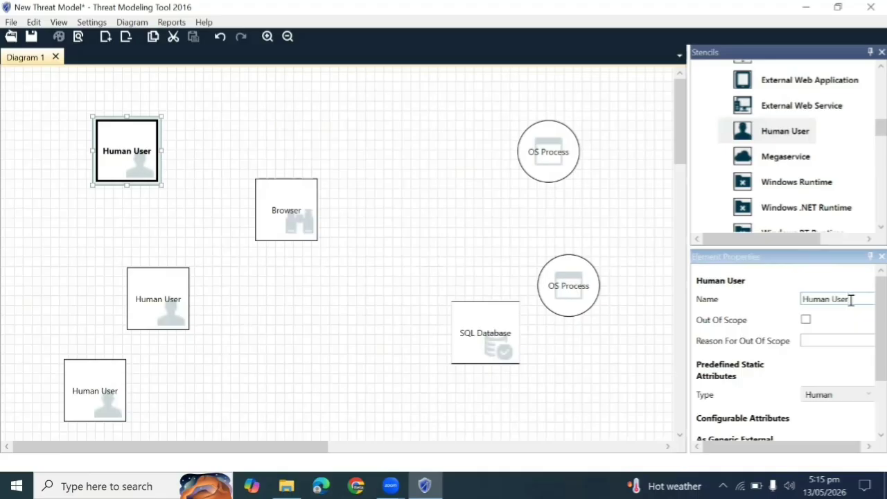
pyautogui.press('BackSpace')
pyautogui.press('BackSpace')
pyautogui.press('BackSpace')
pyautogui.press('BackSpace')
pyautogui.press('BackSpace')
pyautogui.press('BackSpace')
pyautogui.press('BackSpace')
pyautogui.press('BackSpace')
pyautogui.press('BackSpace')
pyautogui.press('BackSpace')
pyautogui.write('S')
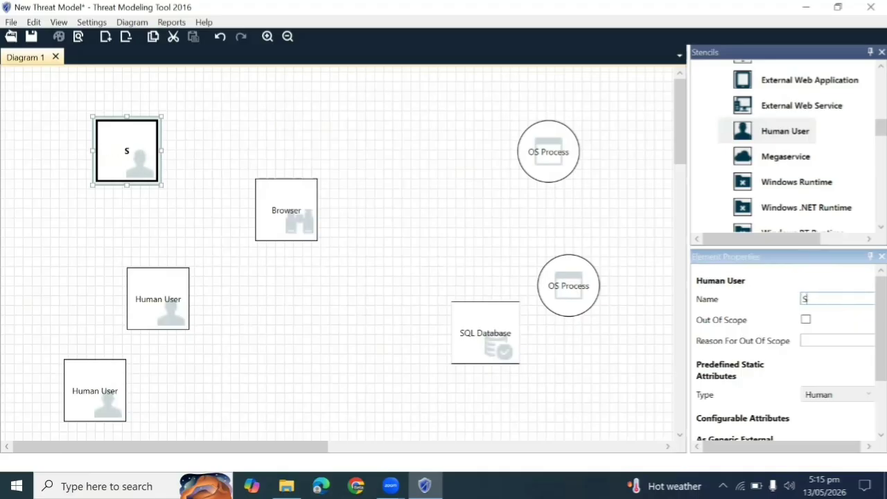
pyautogui.write('tudent')
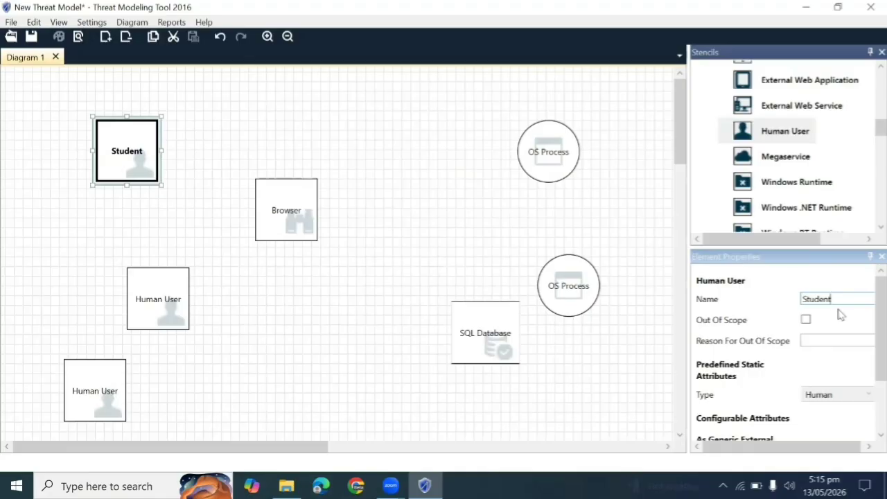
# Rename the Browser element to Web Frontend (Browser)
pyautogui.click(313, 233)
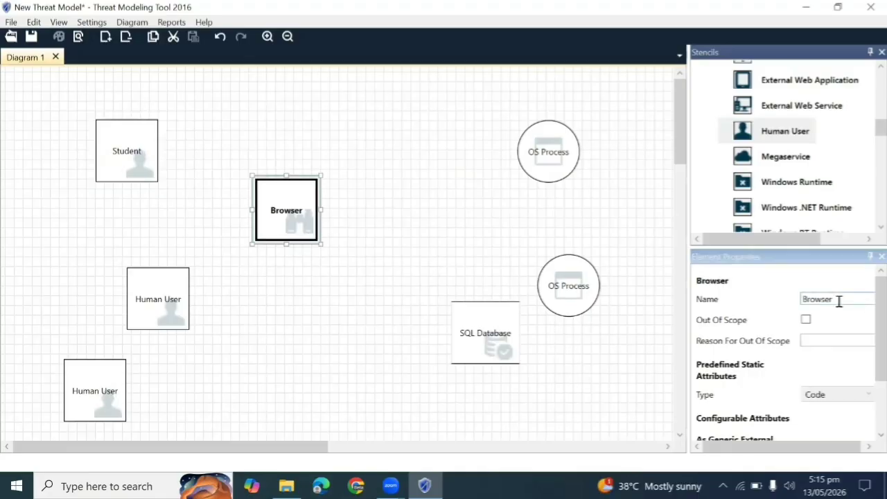
pyautogui.click(804, 298)
pyautogui.write('Web ')
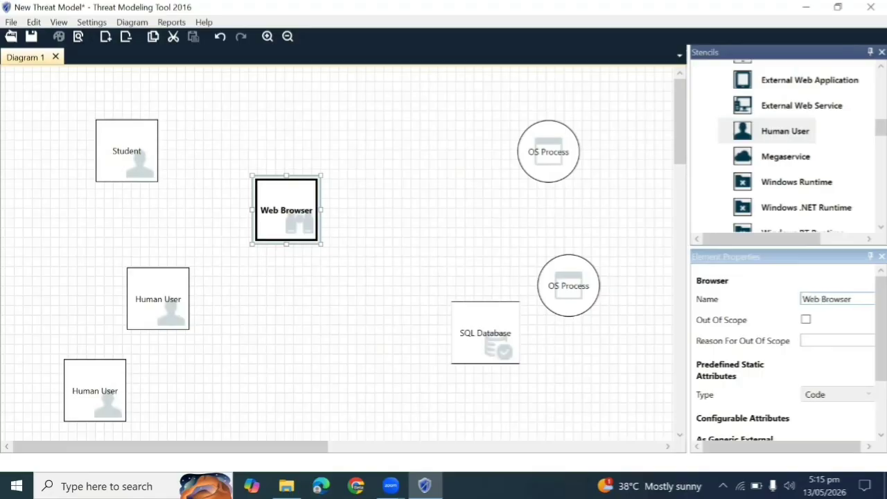
pyautogui.write('Front')
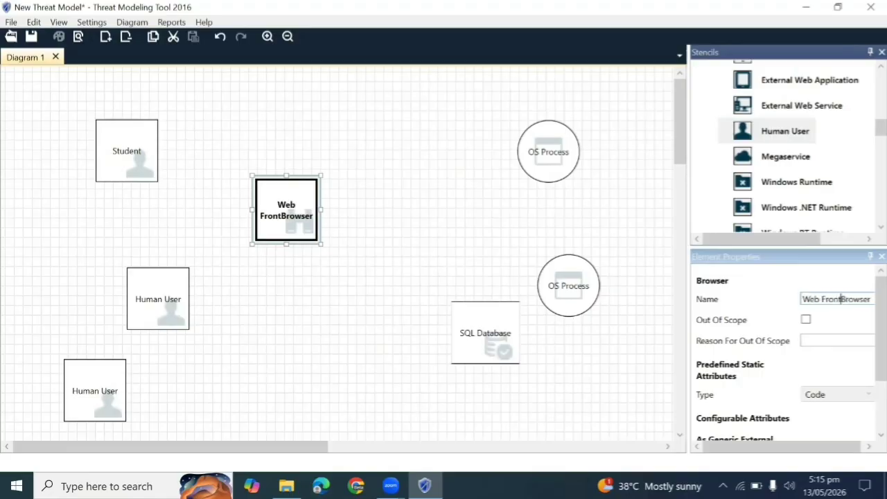
pyautogui.write('end ')
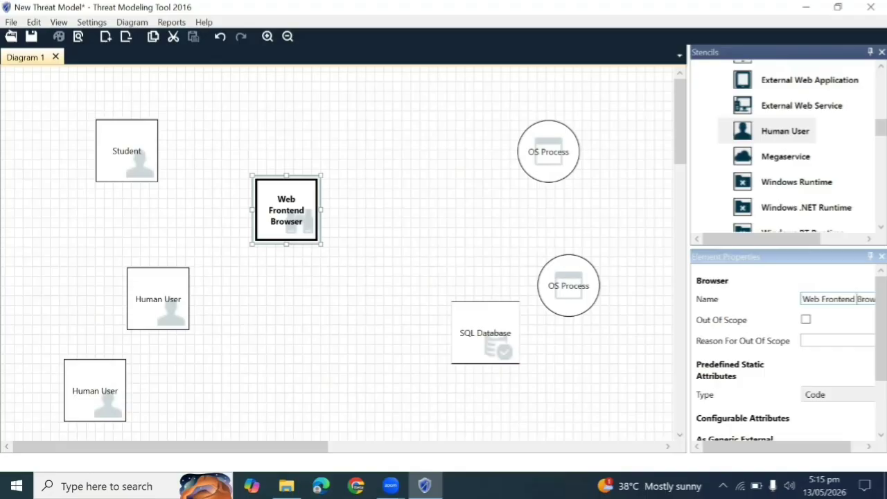
pyautogui.write('(Browser)')
pyautogui.click(464, 204)
# Rename the upper OS Process element to Authentication Service
pyautogui.click(554, 162)
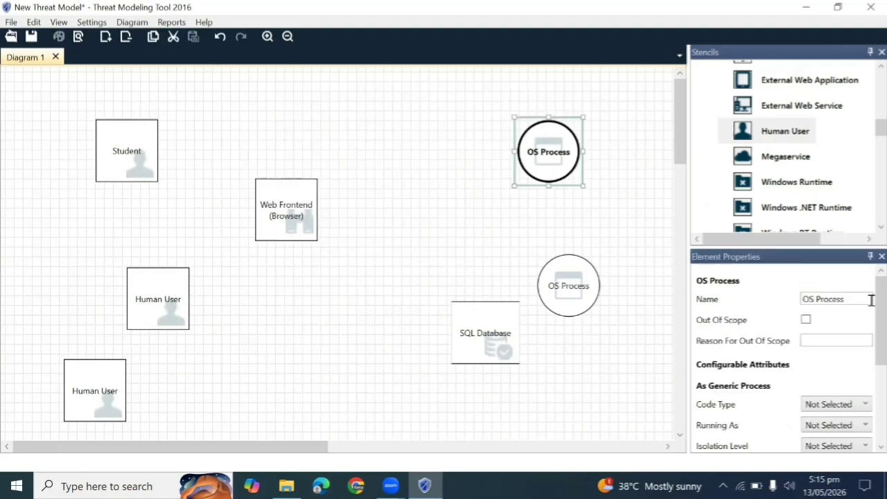
pyautogui.click(845, 299)
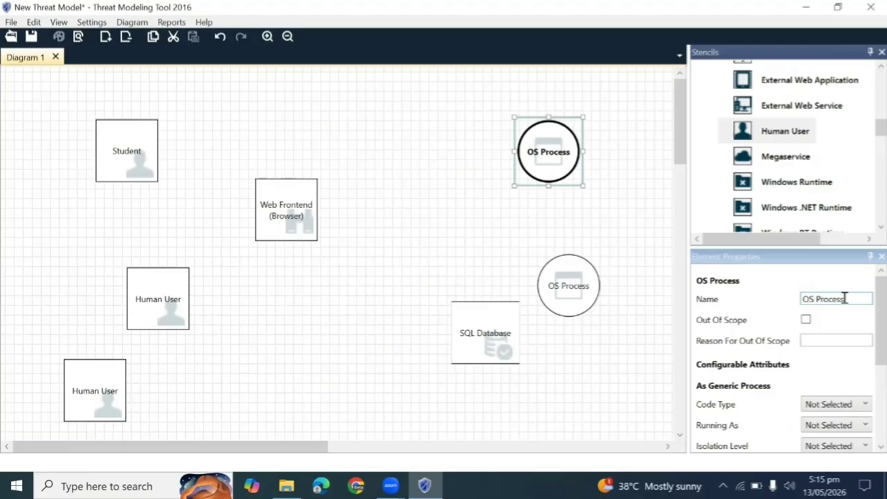
pyautogui.press('BackSpace')
pyautogui.press('BackSpace')
pyautogui.press('BackSpace')
pyautogui.press('BackSpace')
pyautogui.press('BackSpace')
pyautogui.press('BackSpace')
pyautogui.press('BackSpace')
pyautogui.press('BackSpace')
pyautogui.press('BackSpace')
pyautogui.press('BackSpace')
pyautogui.write('A')
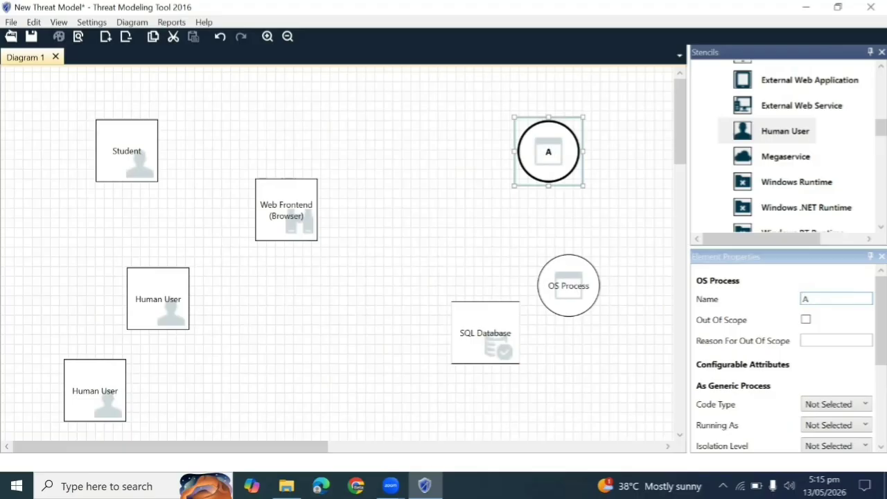
pyautogui.write('uthenticat')
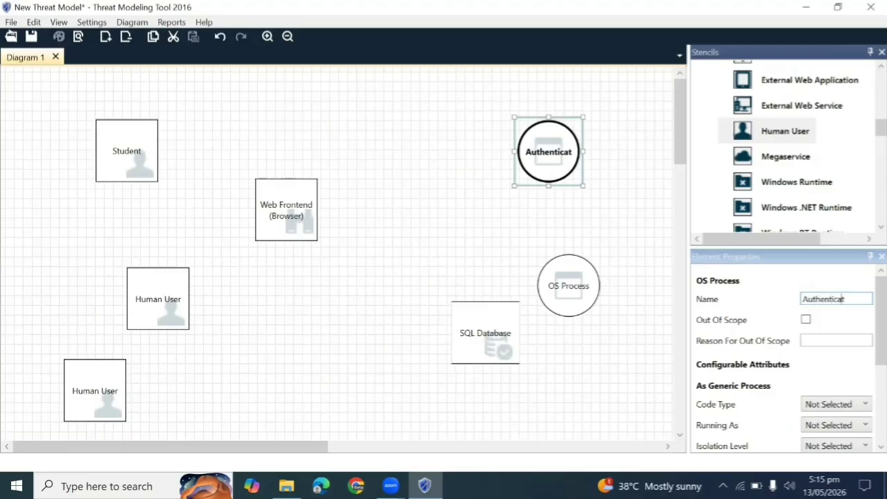
pyautogui.write('ion Ser')
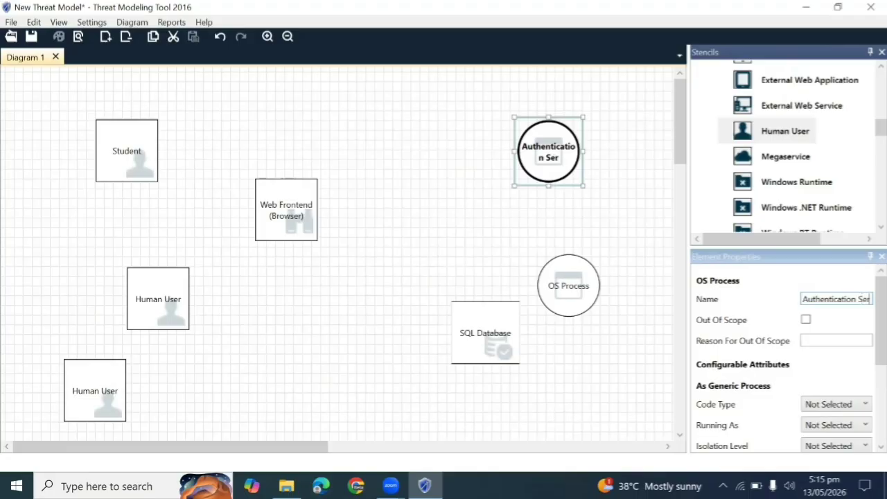
pyautogui.write('vice')
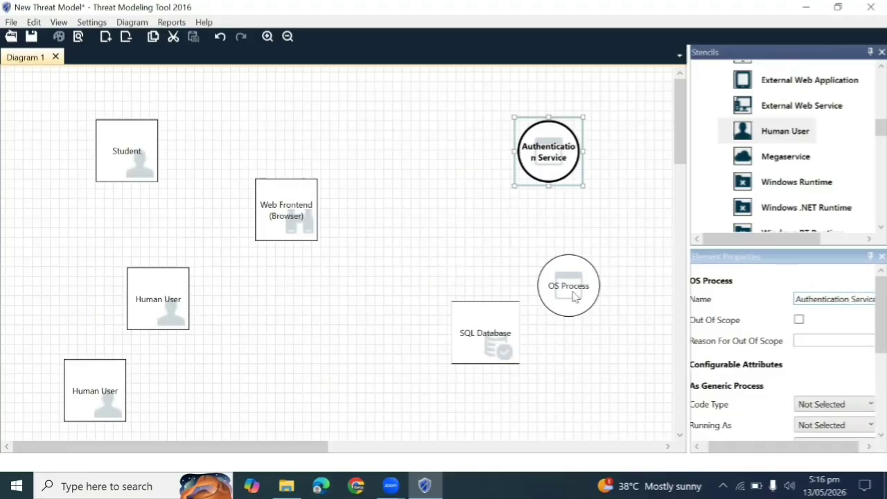
# Rename the remaining OS Process element to Web Application Server
pyautogui.click(580, 292)
pyautogui.click(849, 303)
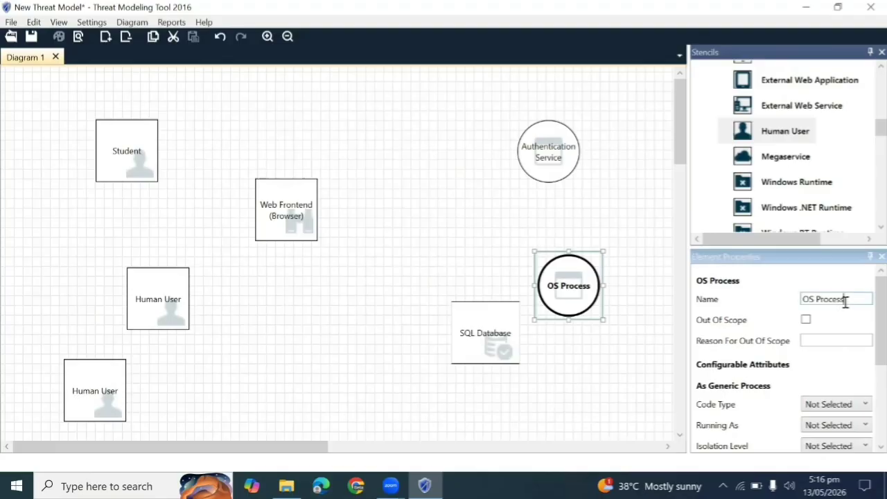
pyautogui.press('BackSpace')
pyautogui.press('BackSpace')
pyautogui.press('BackSpace')
pyautogui.press('BackSpace')
pyautogui.press('BackSpace')
pyautogui.press('BackSpace')
pyautogui.press('BackSpace')
pyautogui.press('BackSpace')
pyautogui.press('BackSpace')
pyautogui.press('BackSpace')
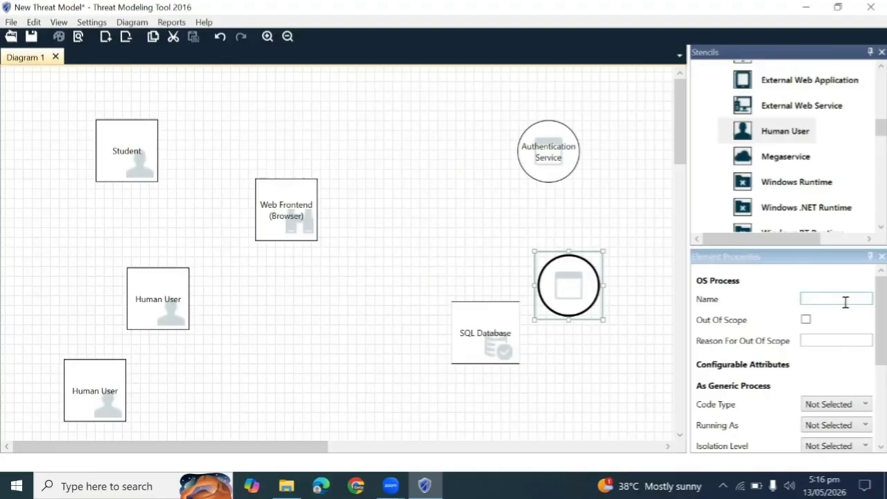
pyautogui.write('Web Ap')
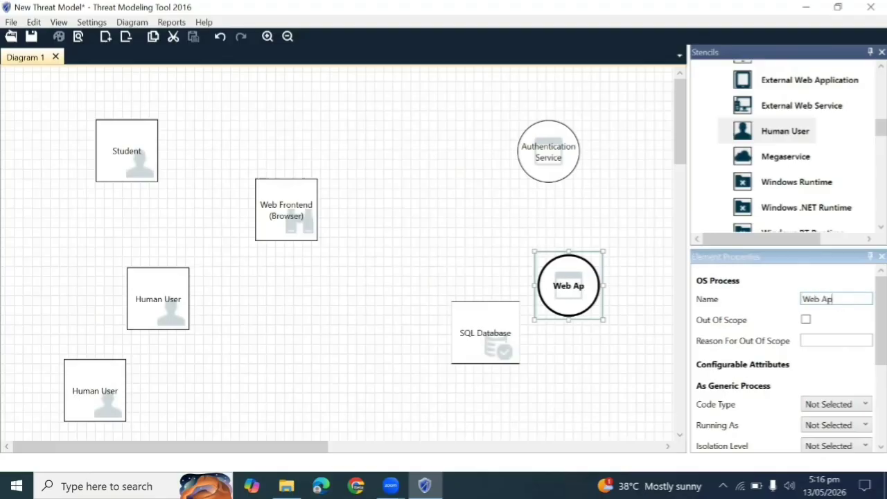
pyautogui.write('plication')
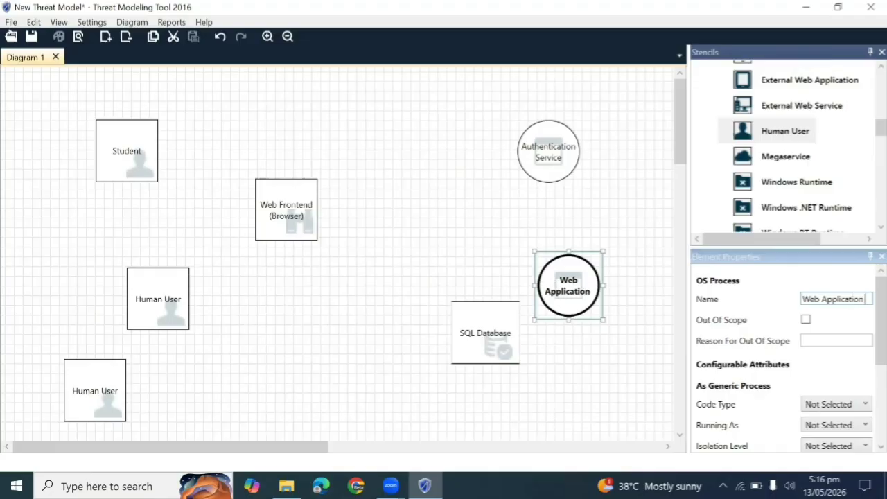
pyautogui.write(' Server')
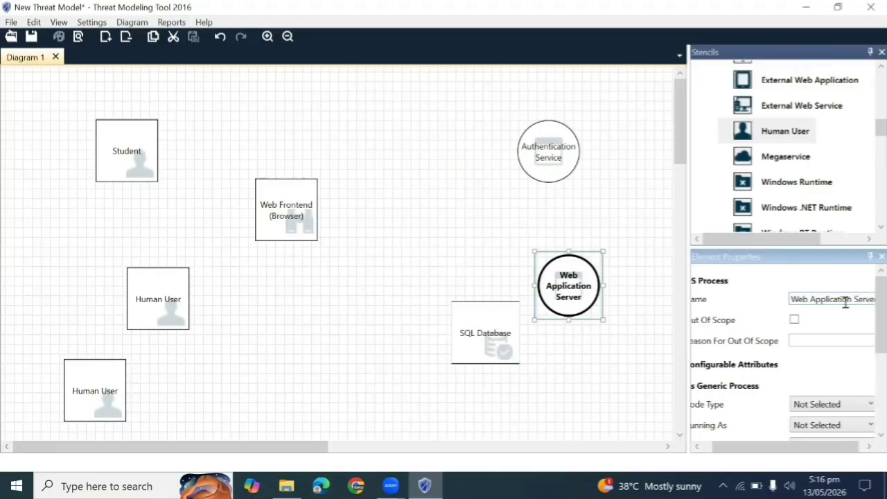
# Rename the SQL Database data store to Student Records Database
pyautogui.click(476, 338)
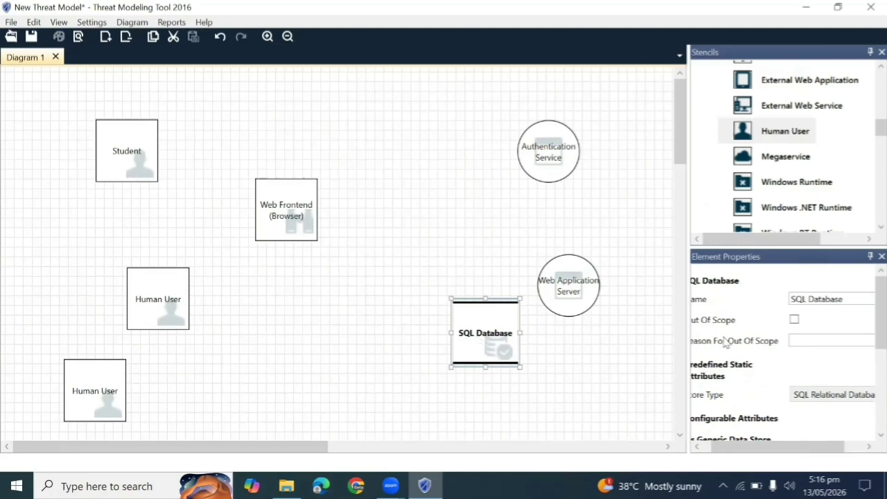
pyautogui.click(806, 298)
pyautogui.press('BackSpace')
pyautogui.press('BackSpace')
pyautogui.press('BackSpace')
pyautogui.press('BackSpace')
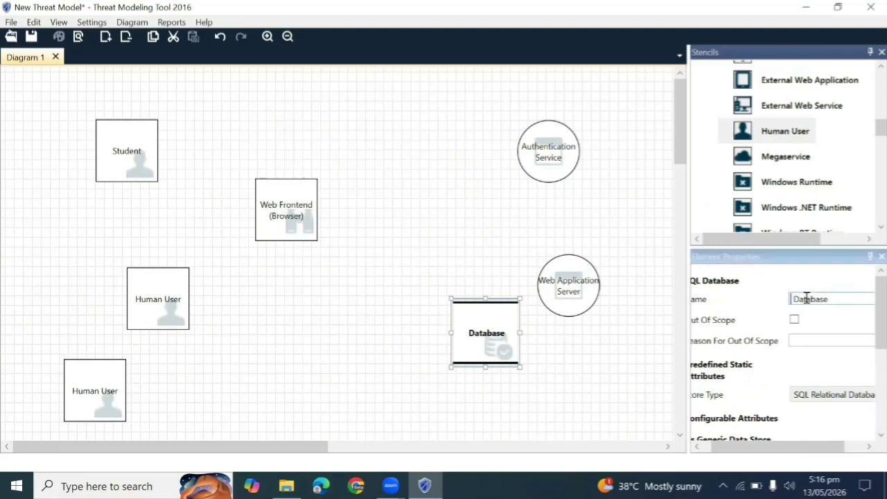
pyautogui.write('Studen')
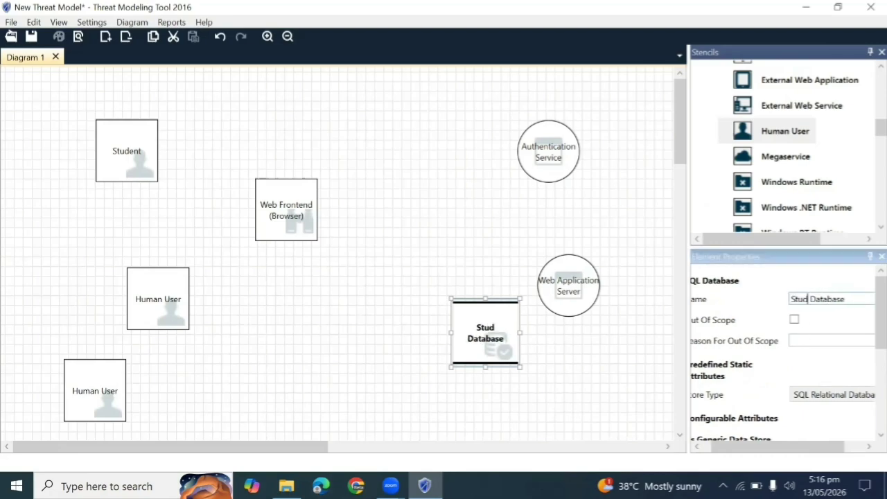
pyautogui.write('t Records')
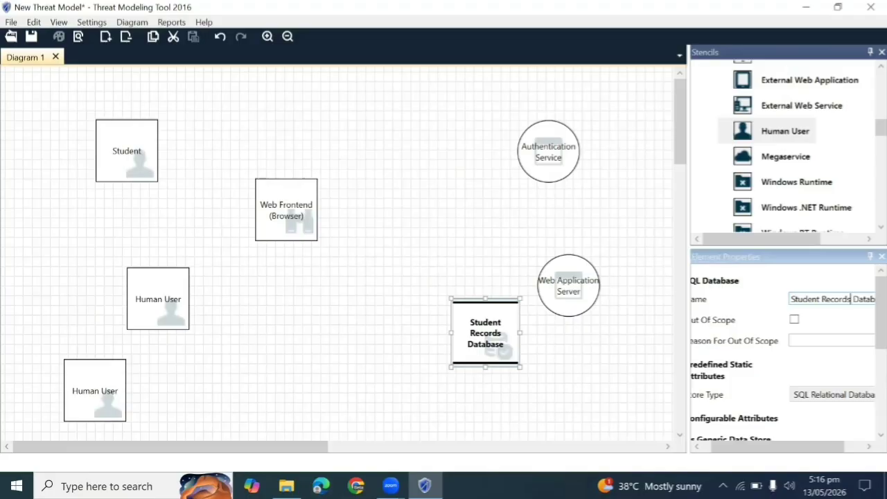
# Rename the upper of the two remaining Human User elements to Faculty
pyautogui.click(169, 303)
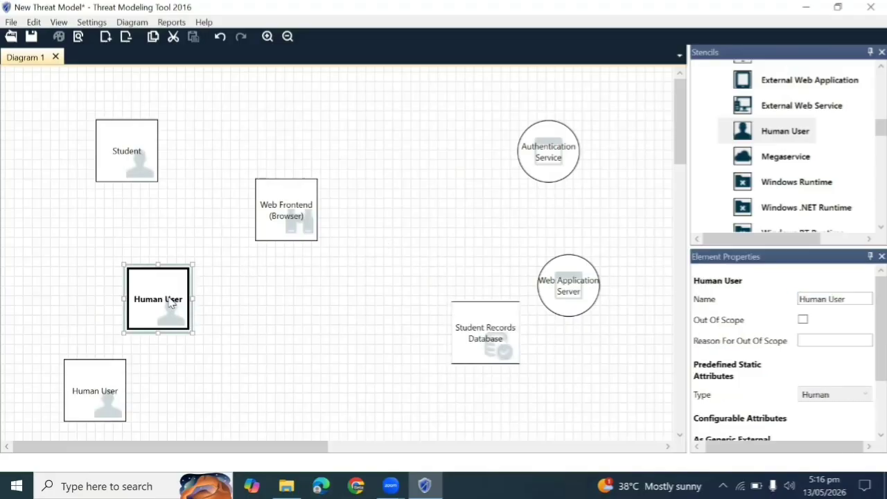
pyautogui.click(848, 298)
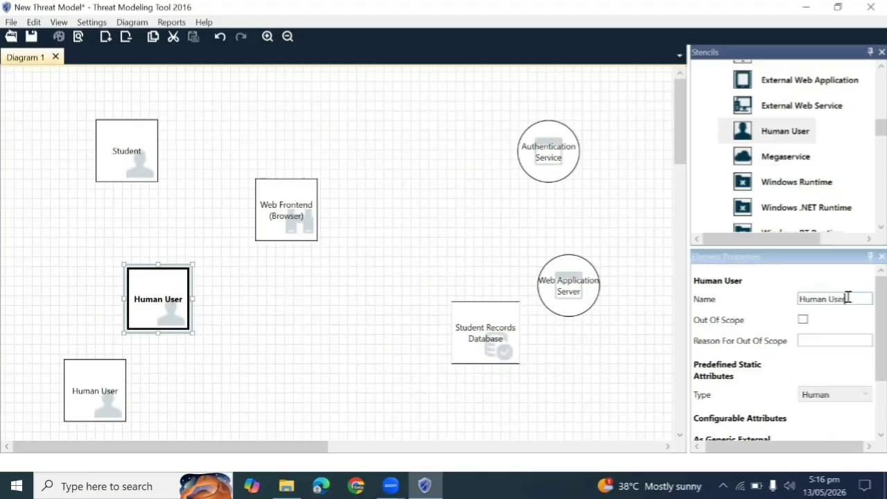
pyautogui.press('BackSpace')
pyautogui.press('BackSpace')
pyautogui.press('BackSpace')
pyautogui.press('BackSpace')
pyautogui.press('BackSpace')
pyautogui.press('BackSpace')
pyautogui.press('BackSpace')
pyautogui.press('BackSpace')
pyautogui.press('BackSpace')
pyautogui.press('BackSpace')
pyautogui.write('F')
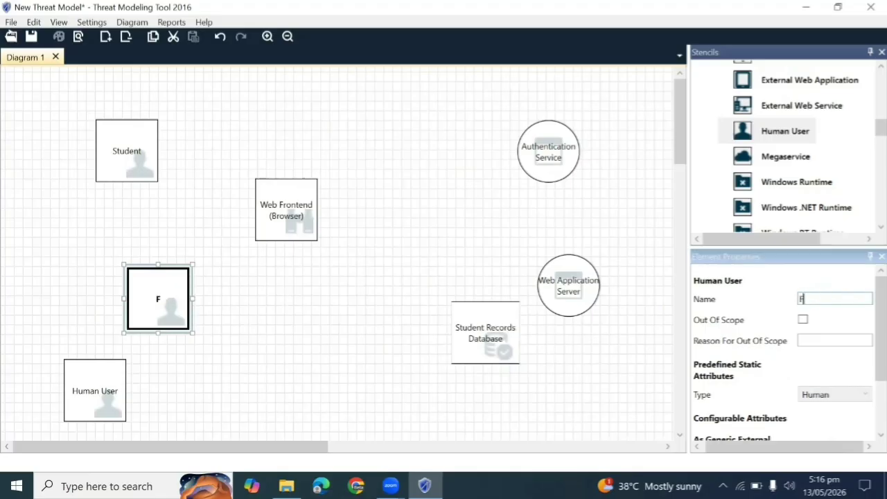
pyautogui.write('aculty')
# Rename the last remaining Human User element to Admin
pyautogui.click(93, 389)
pyautogui.click(846, 301)
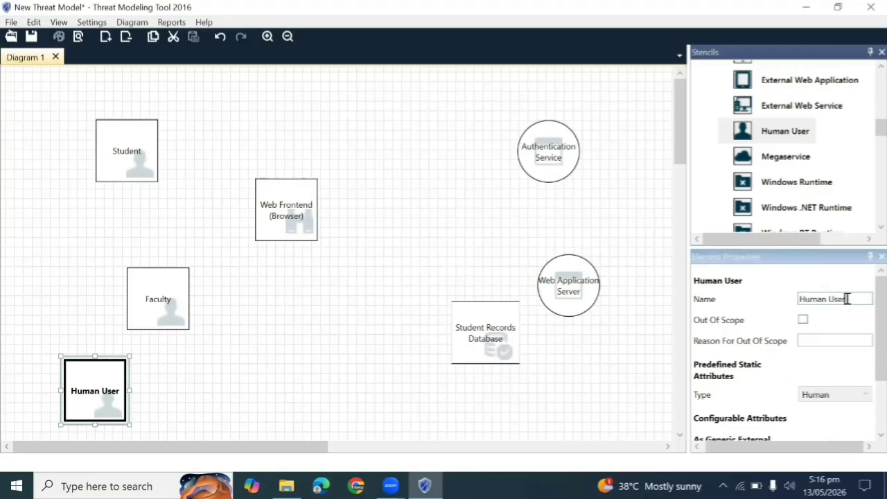
pyautogui.press('BackSpace')
pyautogui.press('BackSpace')
pyautogui.press('BackSpace')
pyautogui.press('BackSpace')
pyautogui.press('BackSpace')
pyautogui.press('BackSpace')
pyautogui.press('BackSpace')
pyautogui.press('BackSpace')
pyautogui.press('BackSpace')
pyautogui.press('BackSpace')
pyautogui.write('Admin')
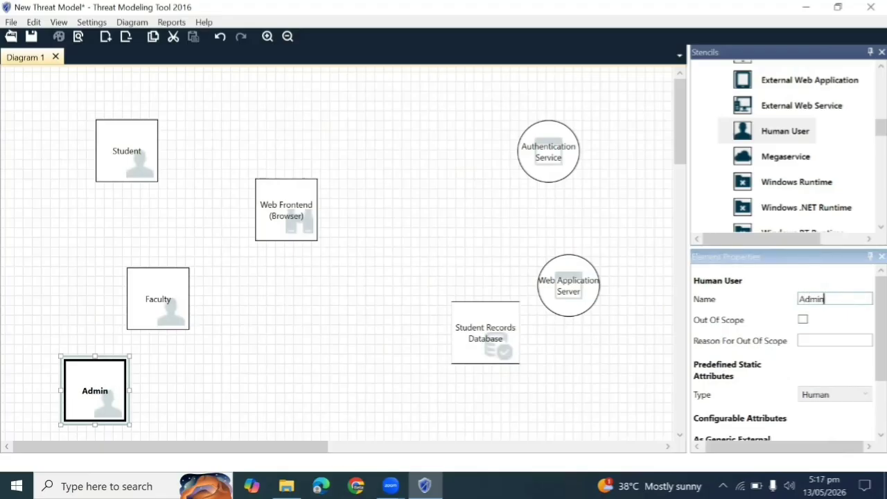
pyautogui.click(370, 276)
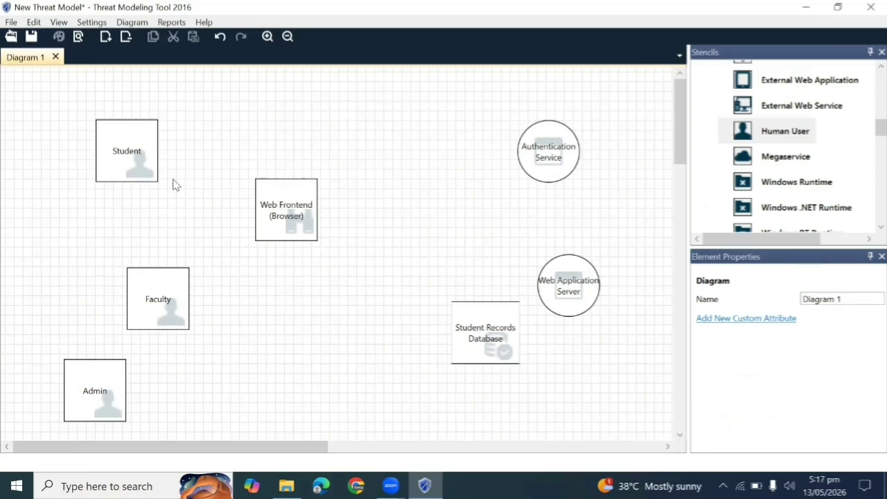
# Shift Student and Web Frontend up and left, space the two processes and the database into a vertical column, and align Faculty above Admin
pyautogui.moveTo(130, 155); pyautogui.dragTo(115, 141)
pyautogui.moveTo(287, 224); pyautogui.dragTo(262, 216)
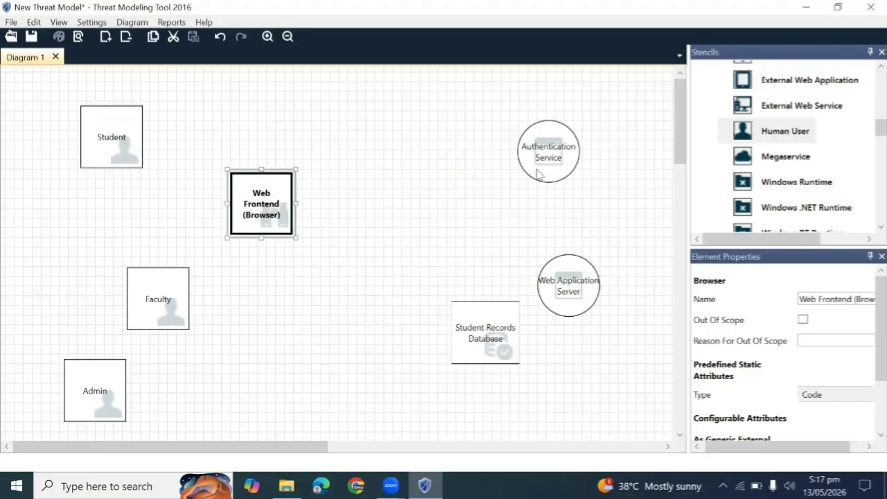
pyautogui.moveTo(554, 148); pyautogui.dragTo(535, 136)
pyautogui.moveTo(579, 277); pyautogui.dragTo(533, 255)
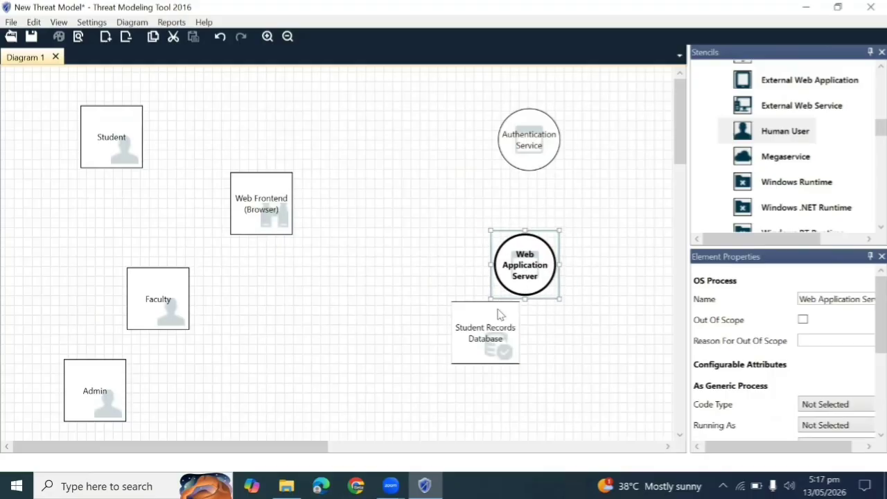
pyautogui.moveTo(487, 336); pyautogui.dragTo(495, 369)
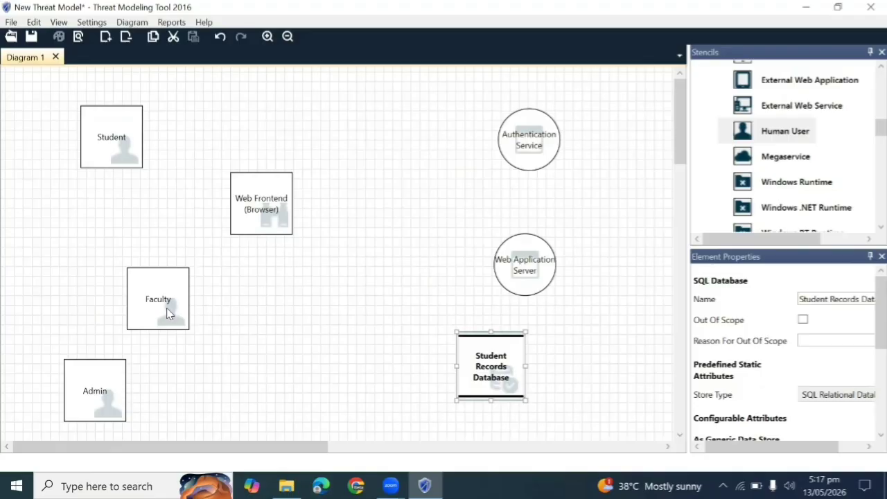
pyautogui.moveTo(166, 308); pyautogui.dragTo(106, 306)
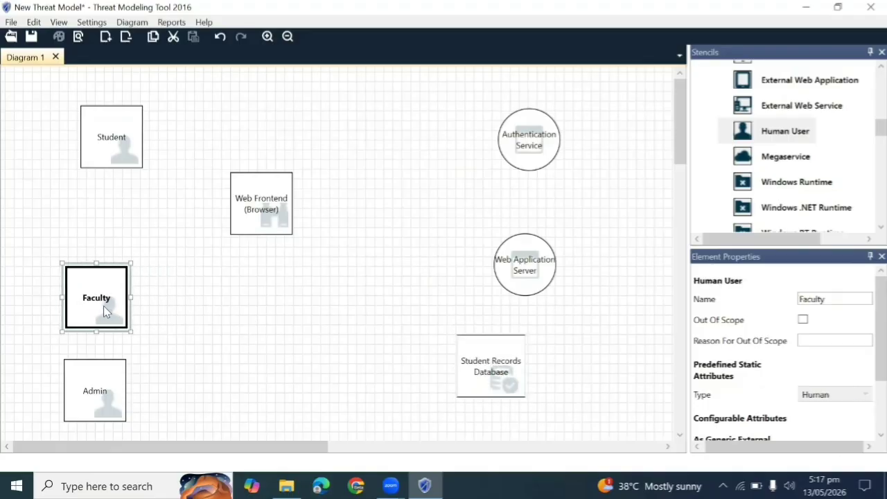
pyautogui.click(313, 315)
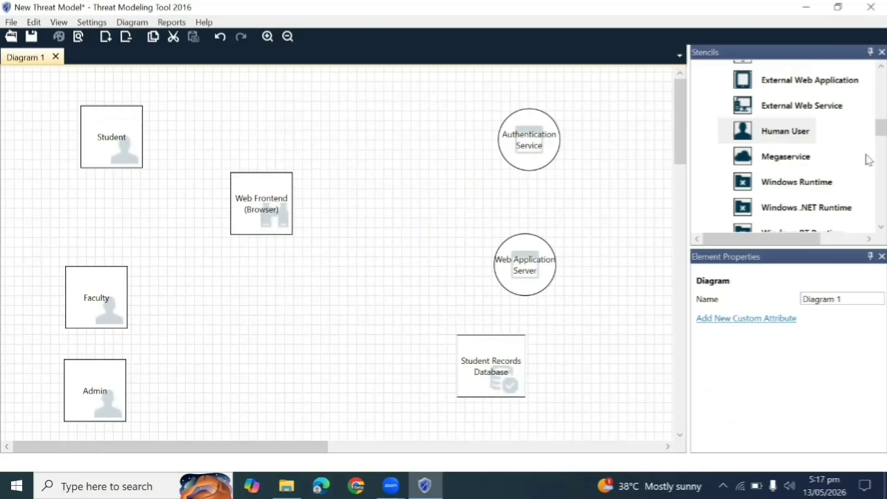
# Add an Internet Explorer Boundaries trust border and size it to enclose Student and Web Frontend (Browser)
pyautogui.moveTo(877, 131); pyautogui.dragTo(869, 210)
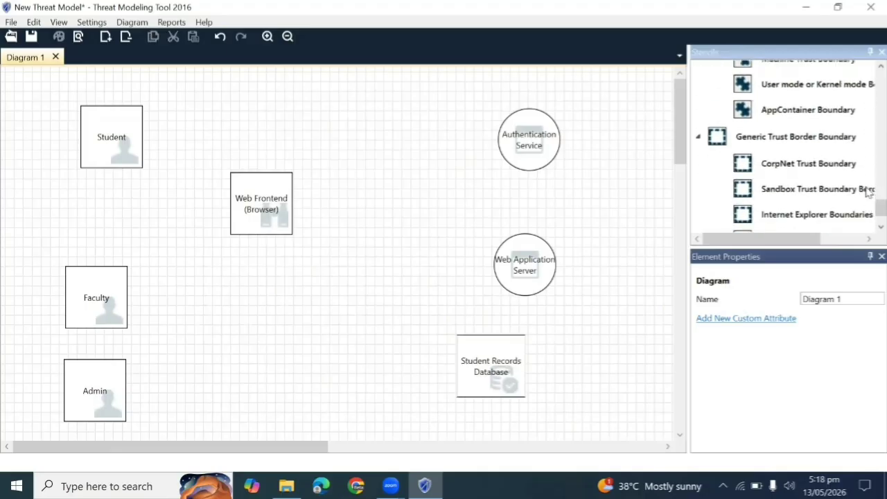
pyautogui.click(816, 218)
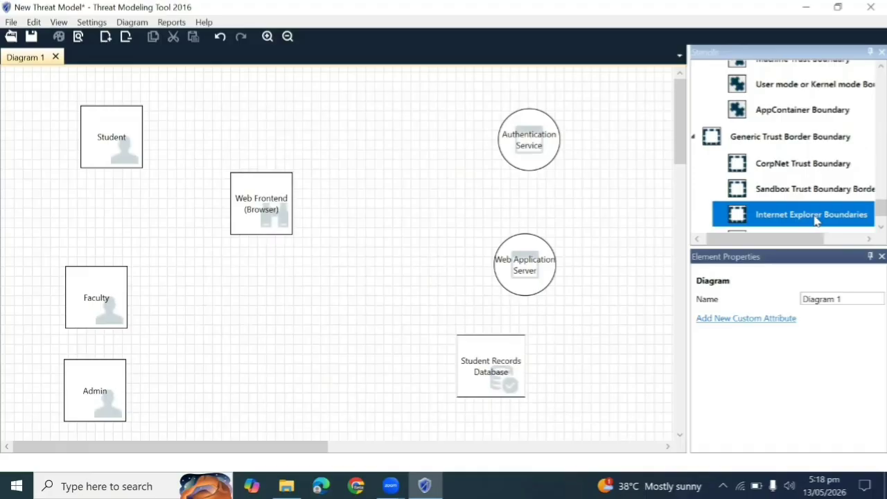
pyautogui.moveTo(816, 220); pyautogui.dragTo(63, 88)
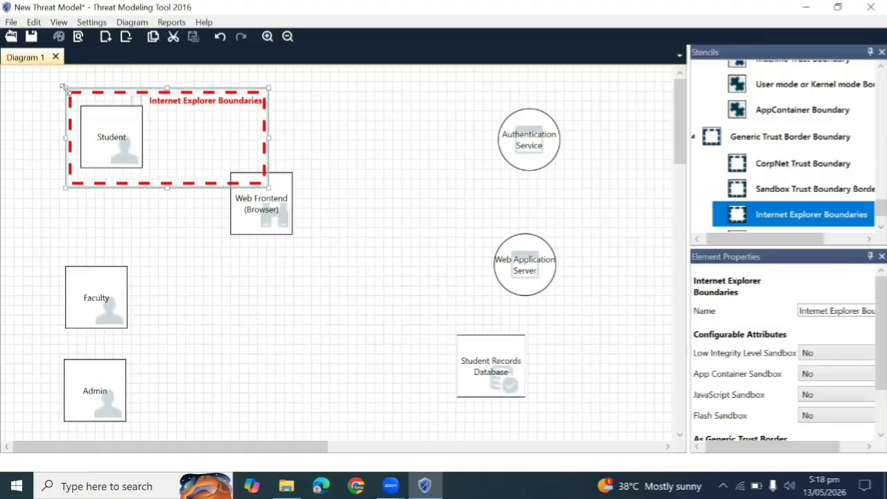
pyautogui.moveTo(268, 187); pyautogui.dragTo(337, 246)
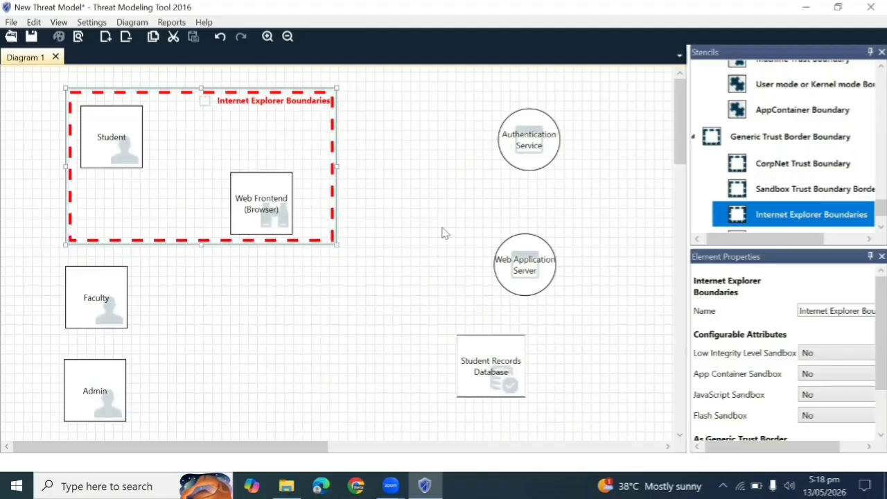
# Reposition Authentication Service, Web Application Server and Student Records Database into a tighter, evenly spaced column
pyautogui.moveTo(535, 156); pyautogui.dragTo(557, 159)
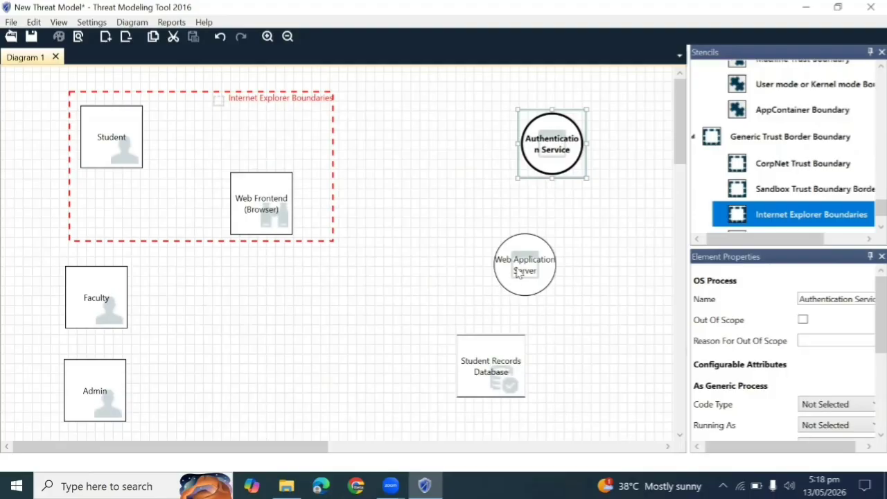
pyautogui.moveTo(517, 268); pyautogui.dragTo(523, 244)
pyautogui.moveTo(504, 350); pyautogui.dragTo(521, 341)
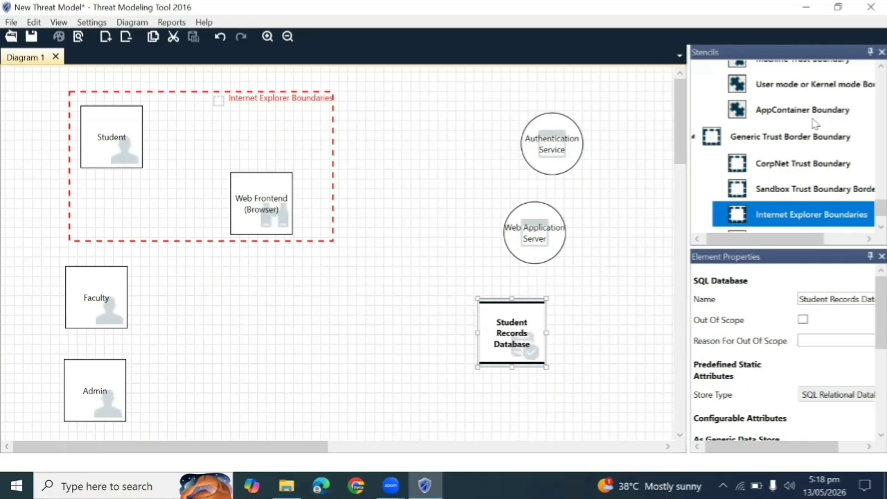
# Add a CorpNet Trust Boundary and size it to enclose Authentication Service, Web Application Server and Student Records Database
pyautogui.click(804, 166)
pyautogui.click(444, 110)
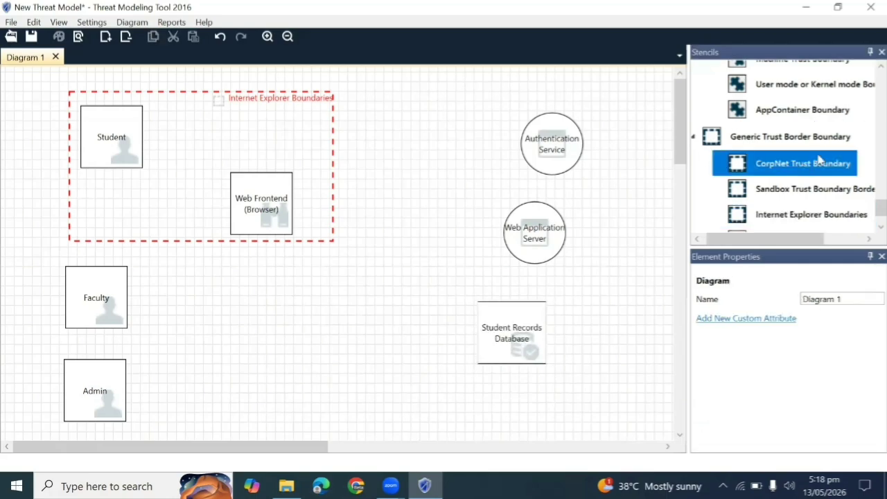
pyautogui.moveTo(814, 158); pyautogui.dragTo(418, 84)
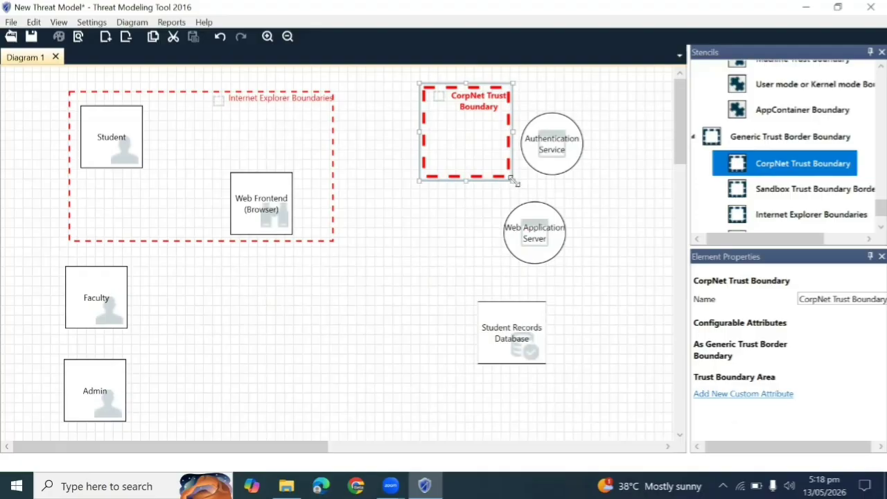
pyautogui.moveTo(513, 182); pyautogui.dragTo(634, 371)
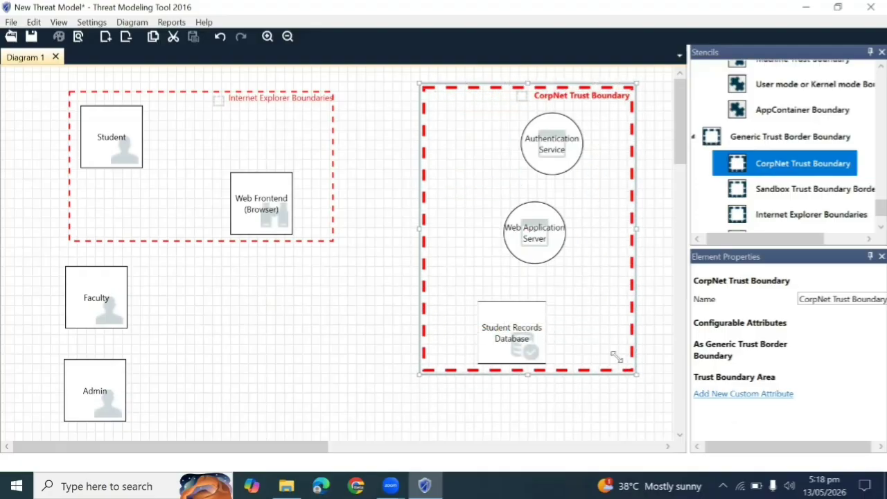
# Move the Faculty user so it lines up directly beneath Student
pyautogui.moveTo(106, 305); pyautogui.dragTo(120, 301)
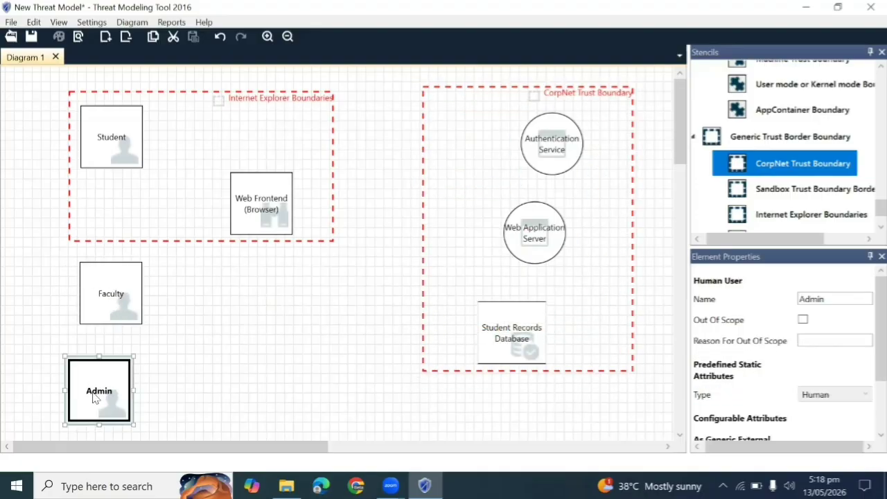